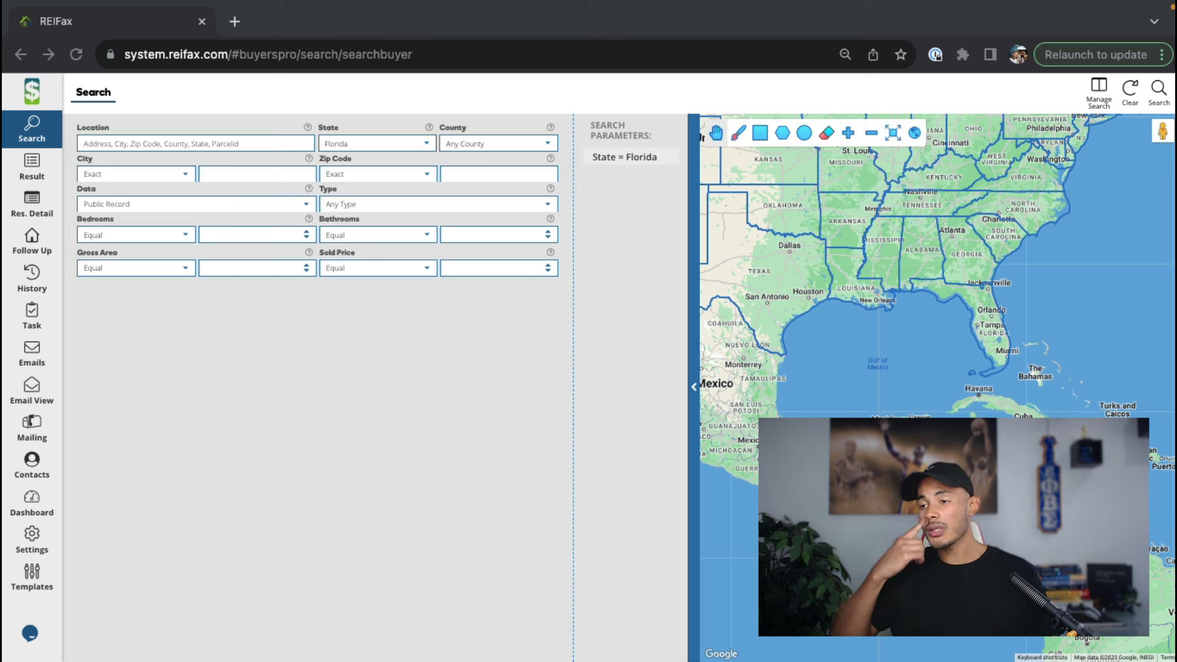
- Search cash buyers by zip code, then fix the zip and rerun to get 141 buyers
left_click(510, 176)
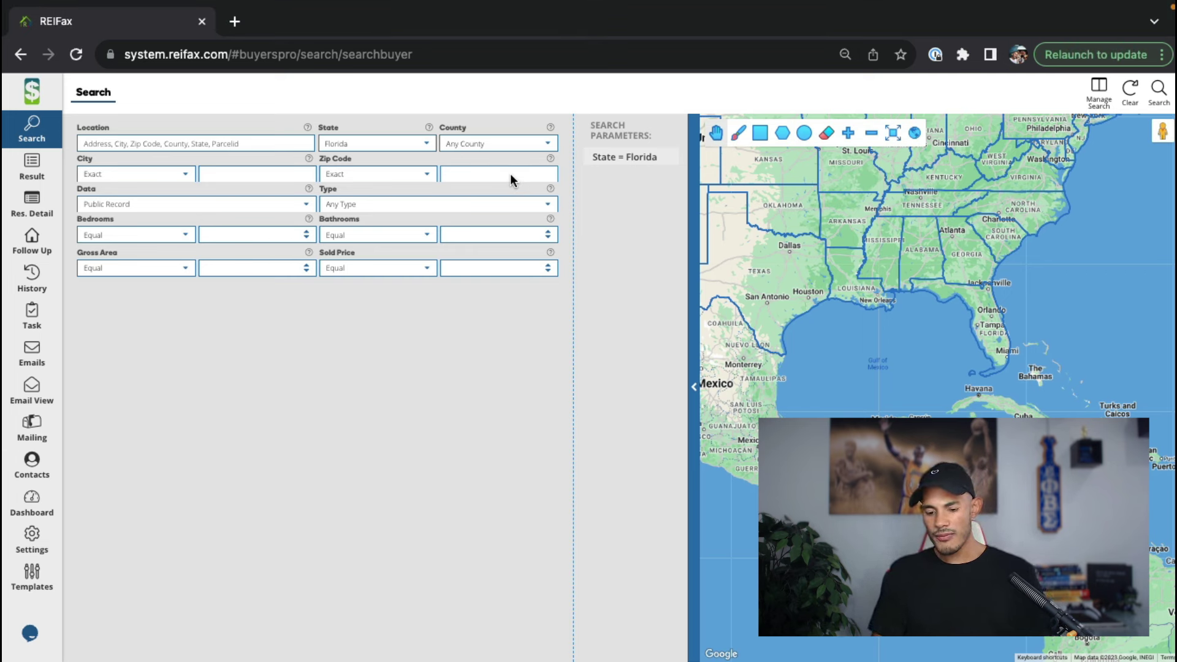
type("33201")
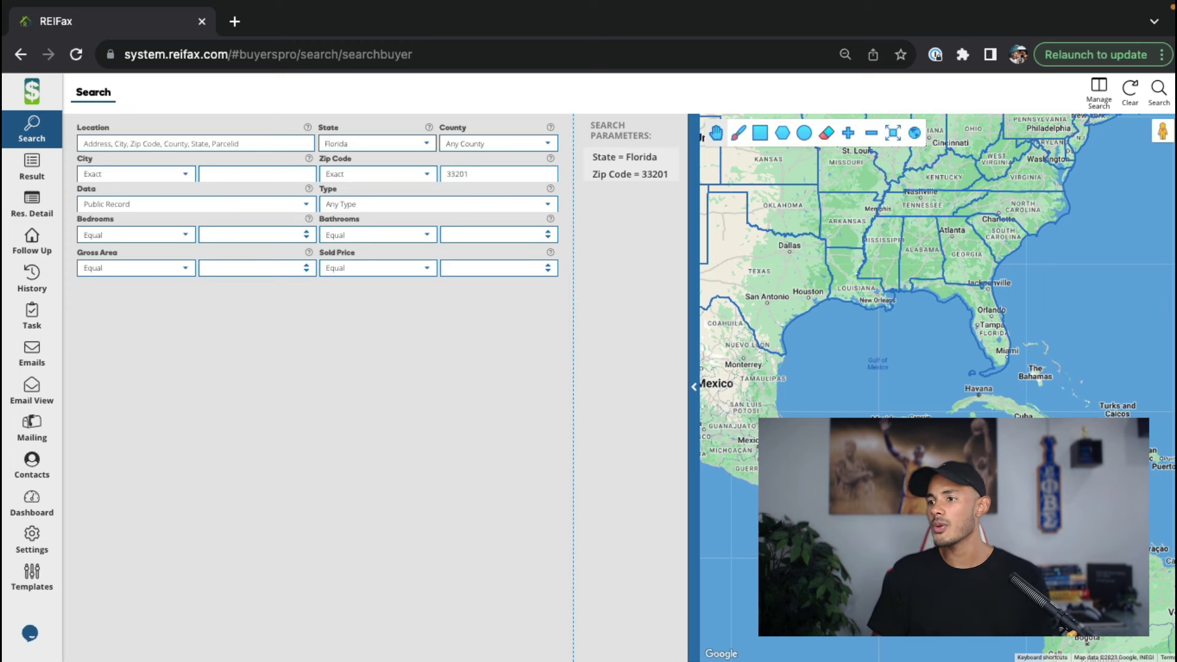
key("Return")
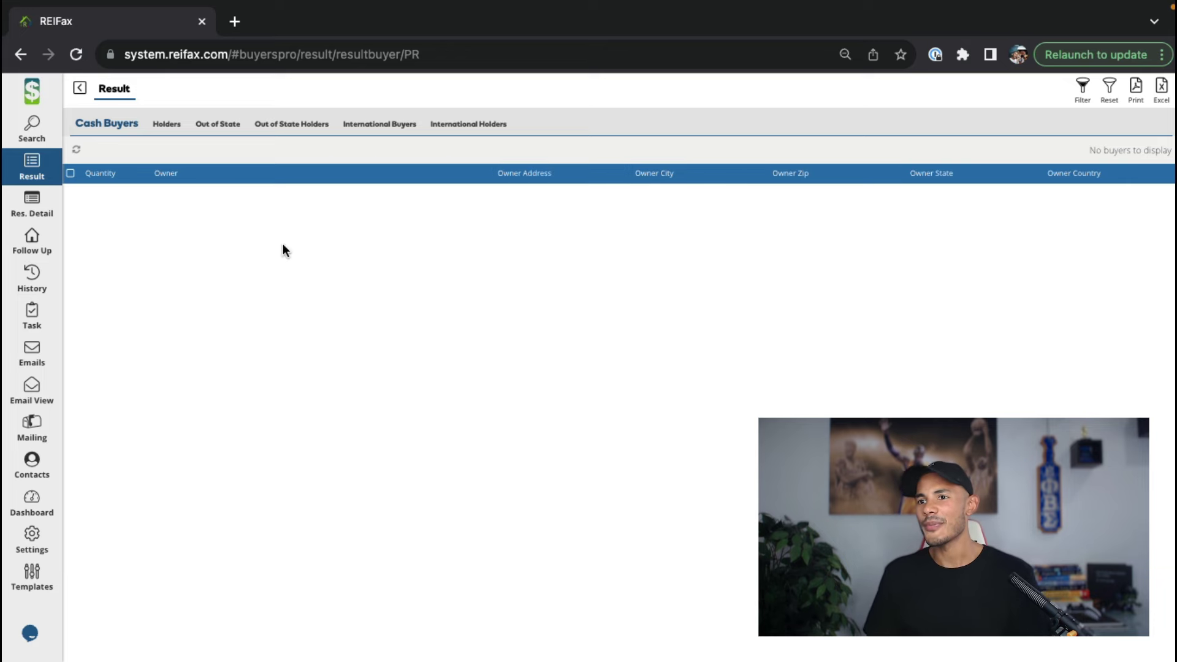
left_click(32, 131)
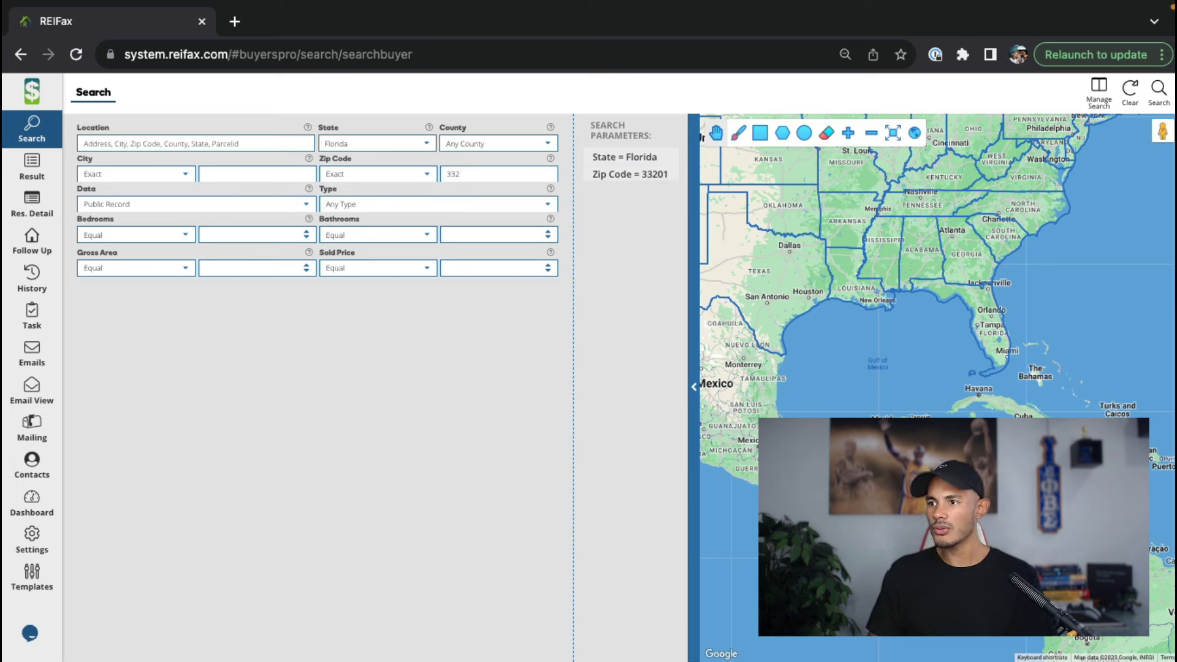
key("BackSpace")
key("BackSpace")
key("BackSpace")
key("Return")
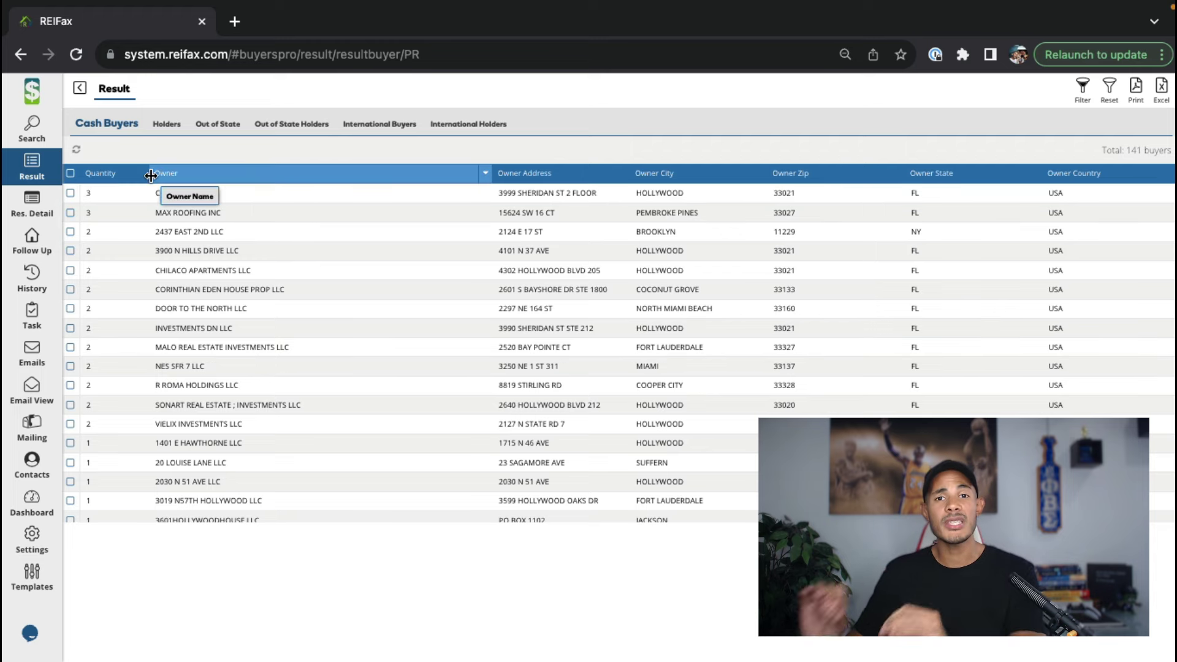
mouse_move(158, 176)
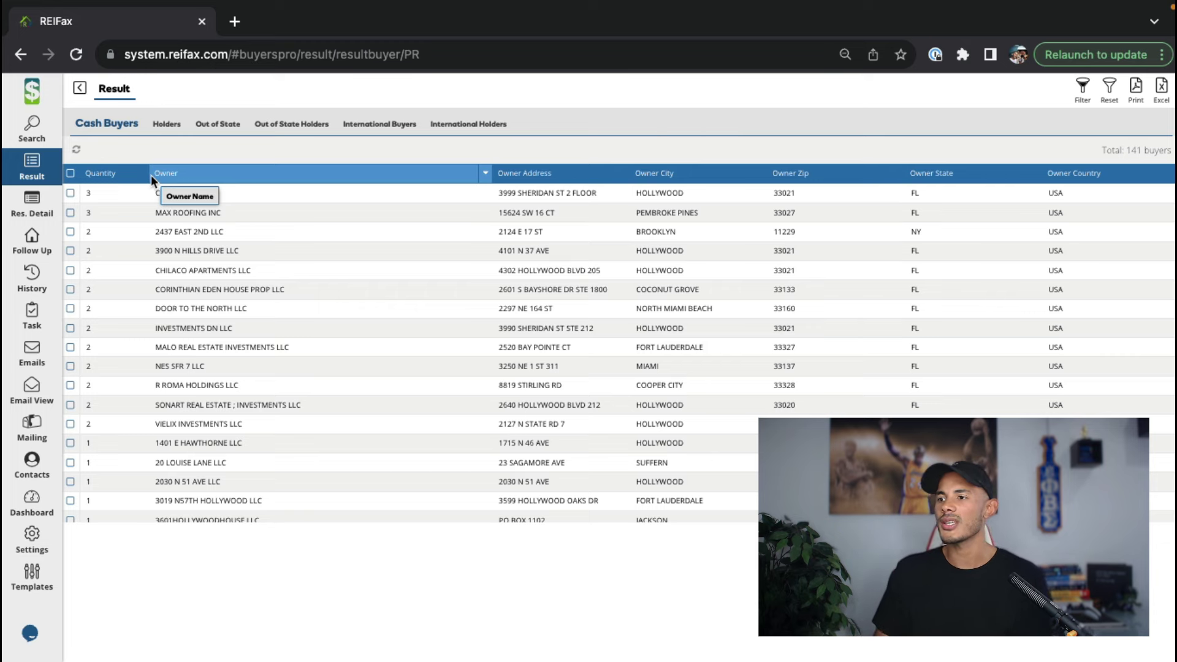
double_click(186, 193)
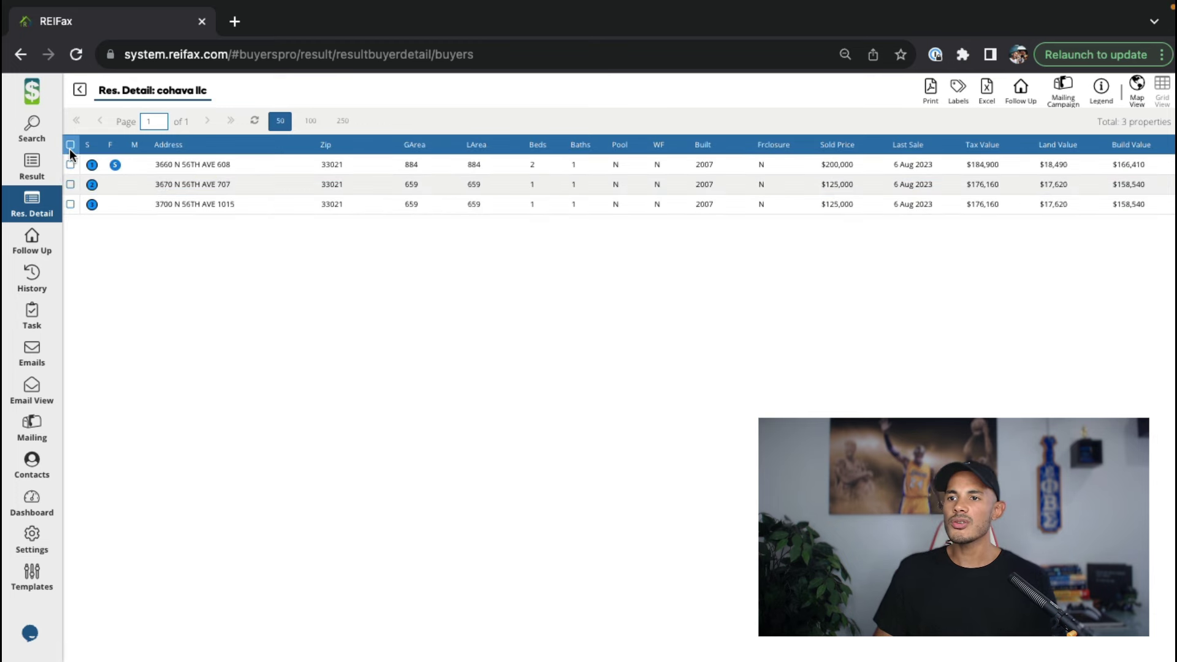
left_click(70, 164)
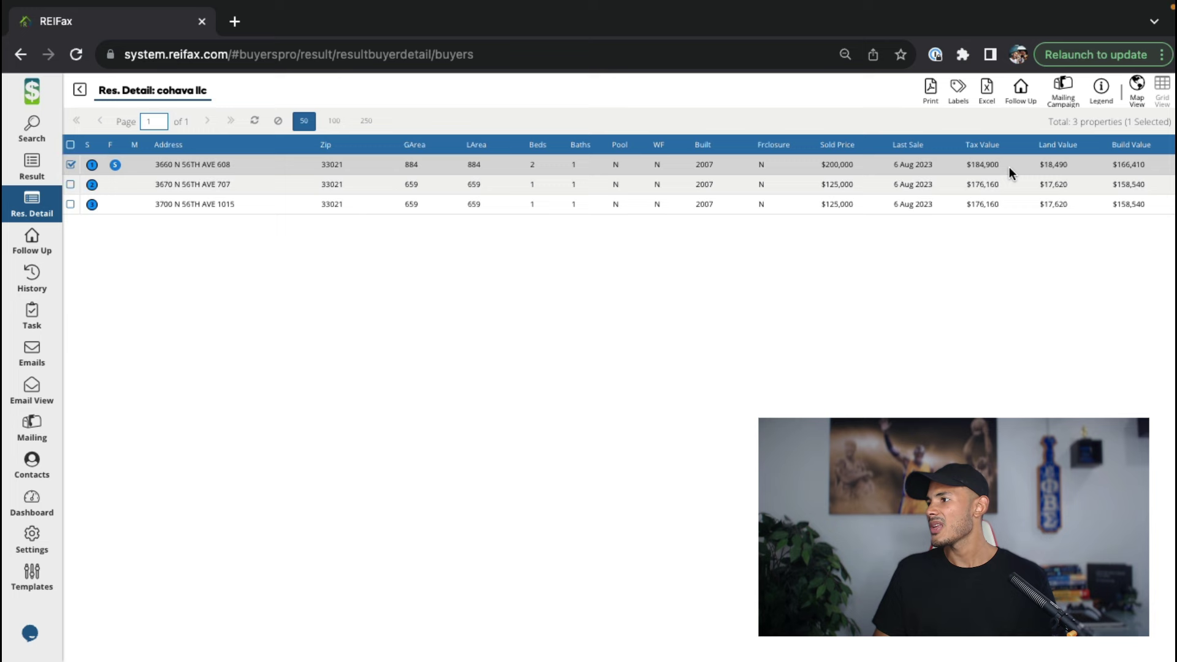
left_click(1025, 86)
left_click(540, 364)
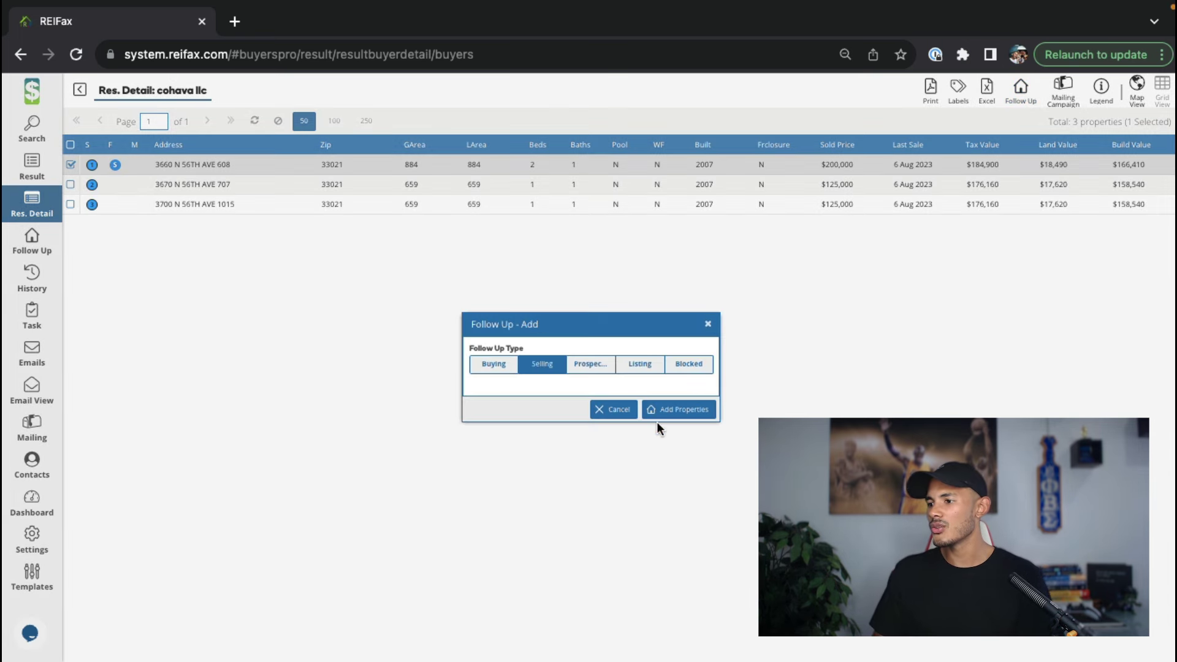
left_click(678, 409)
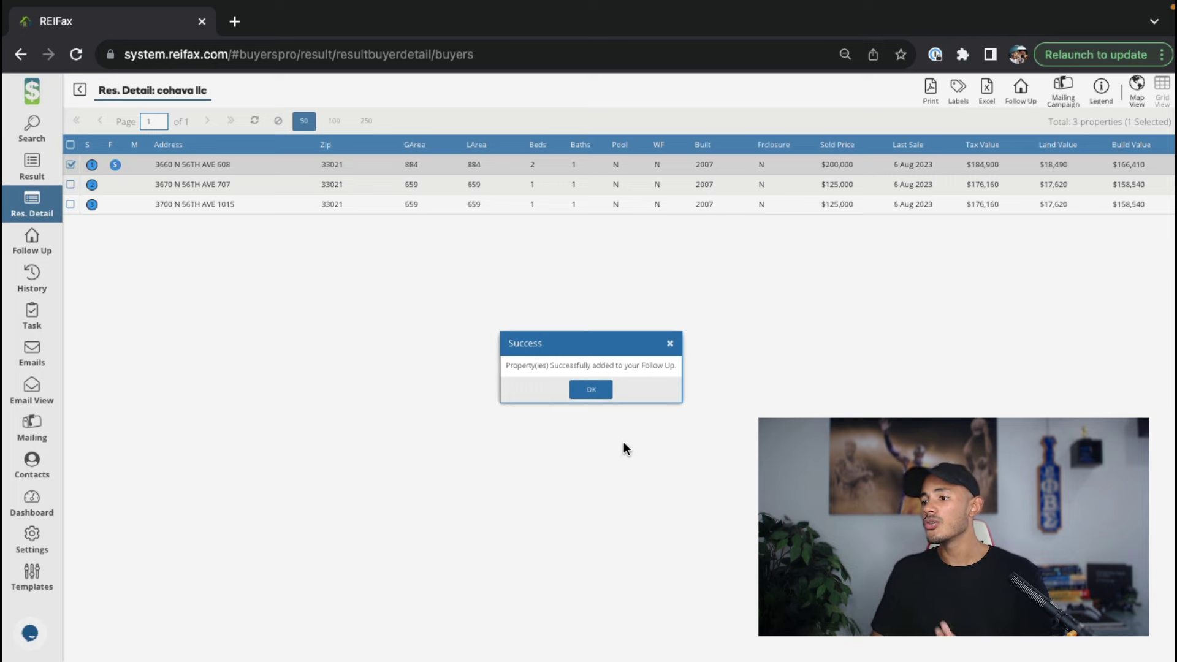
left_click(591, 391)
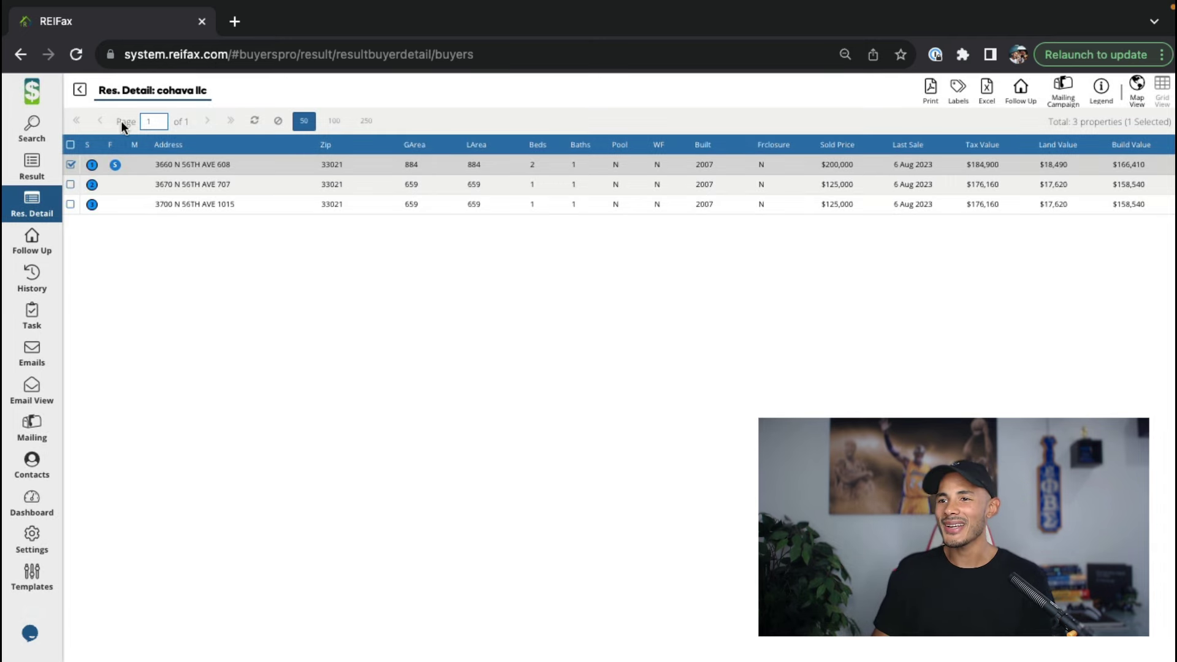
left_click(54, 168)
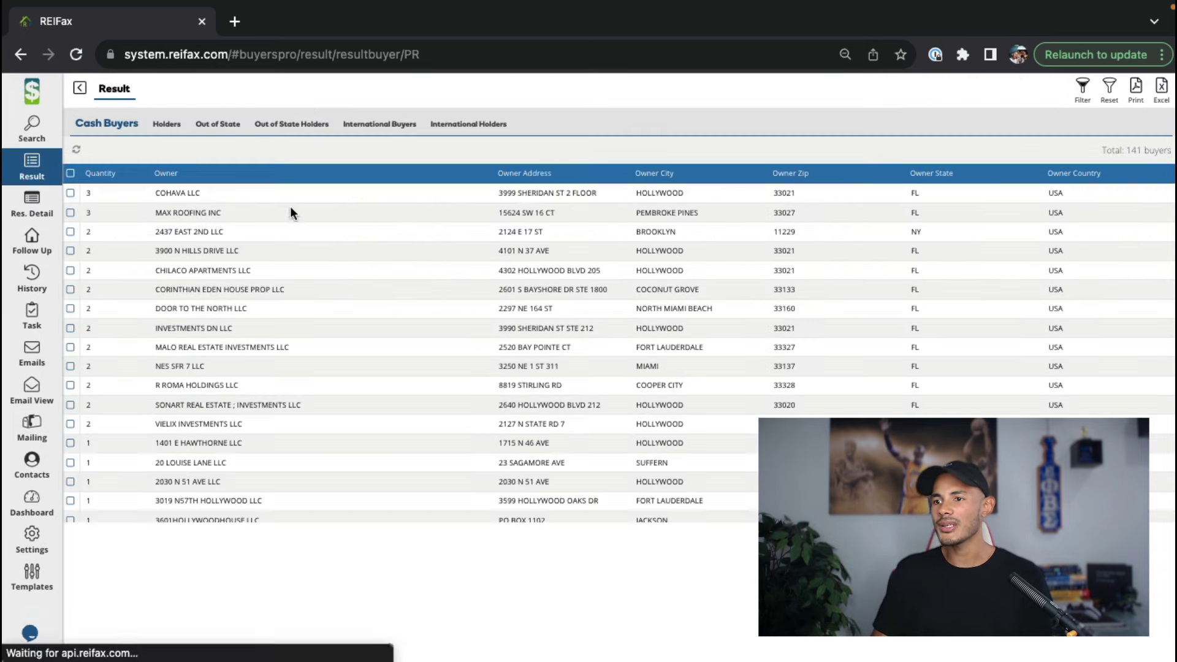
- Browse the properties of MAX ROOFING INC, 3900 N HILLS DRIVE LLC, R ROMA HOLDINGS LLC and another buyer
double_click(190, 214)
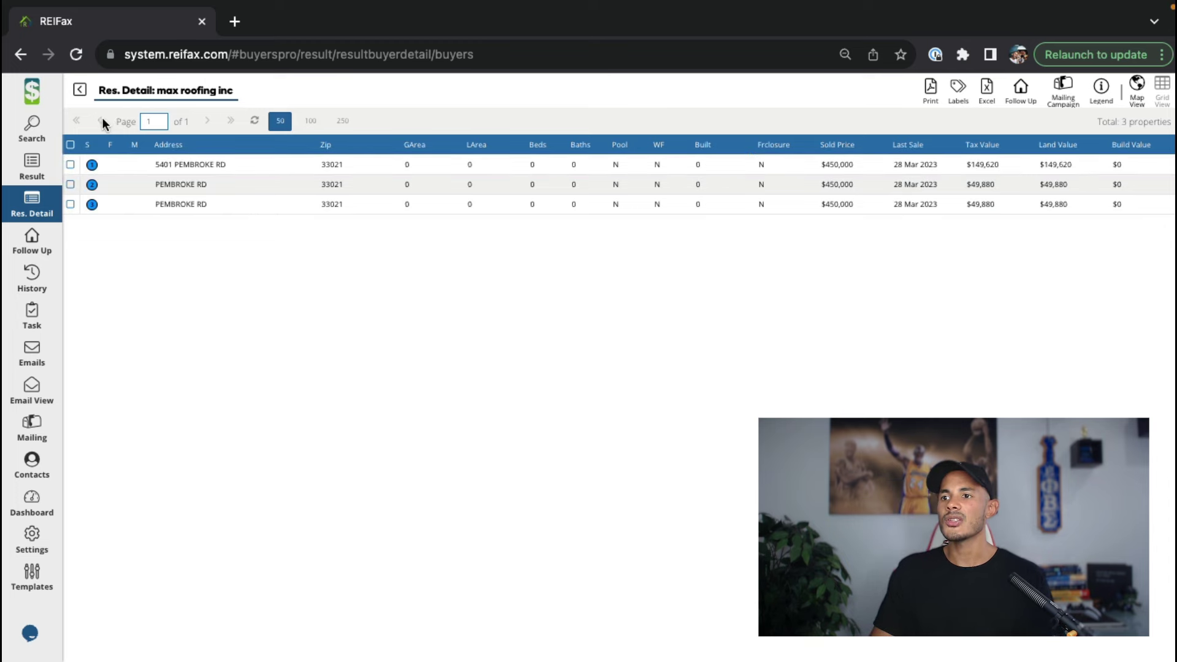
left_click(43, 166)
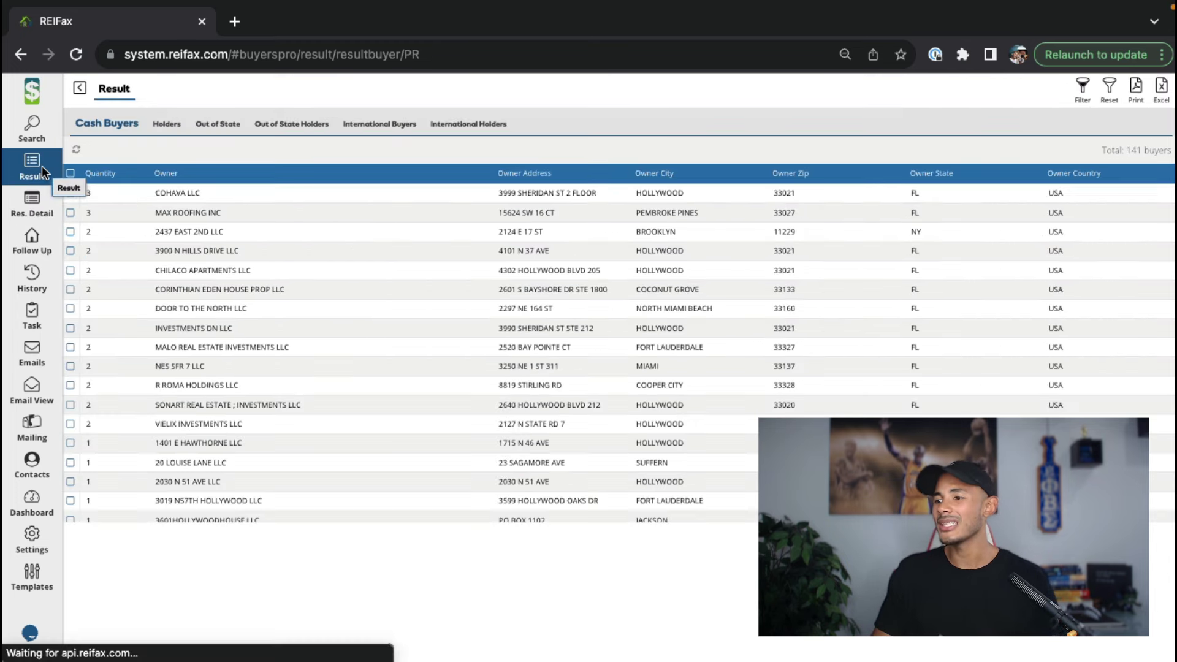
double_click(225, 244)
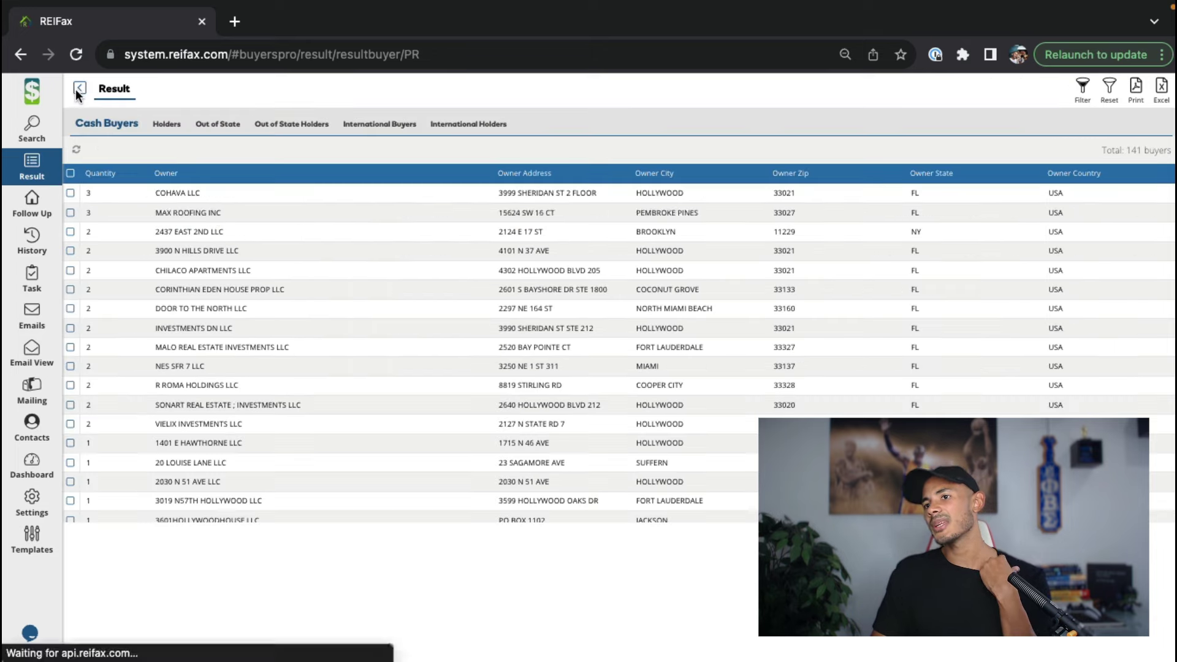
double_click(224, 385)
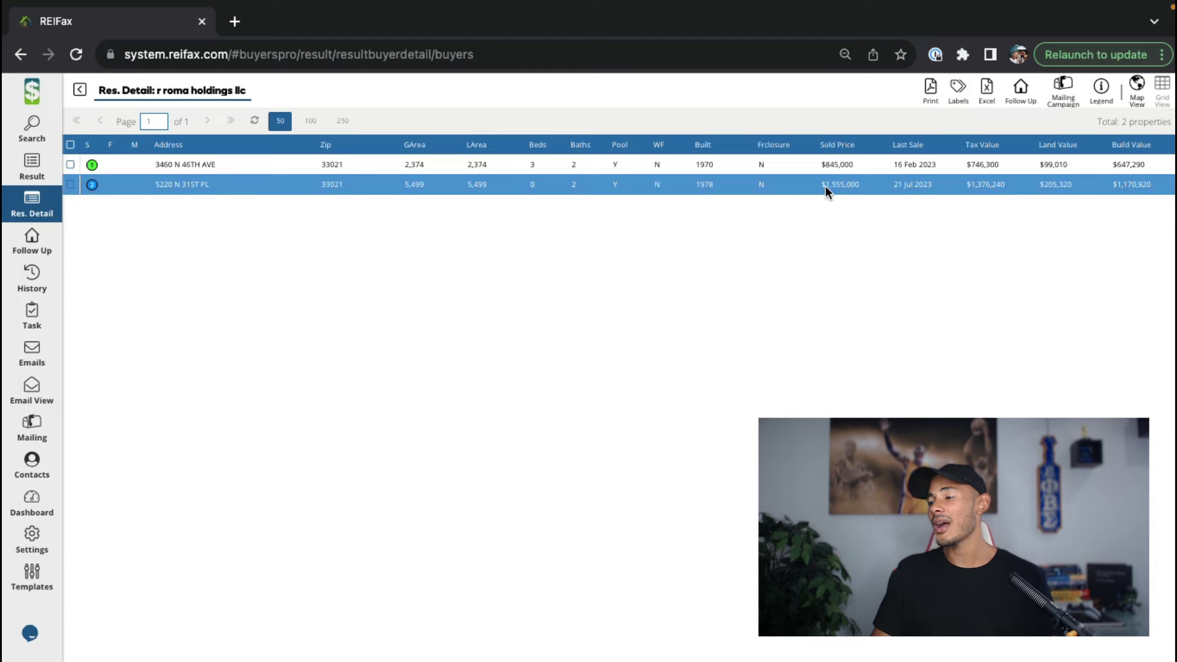
left_click(79, 92)
left_click(300, 480)
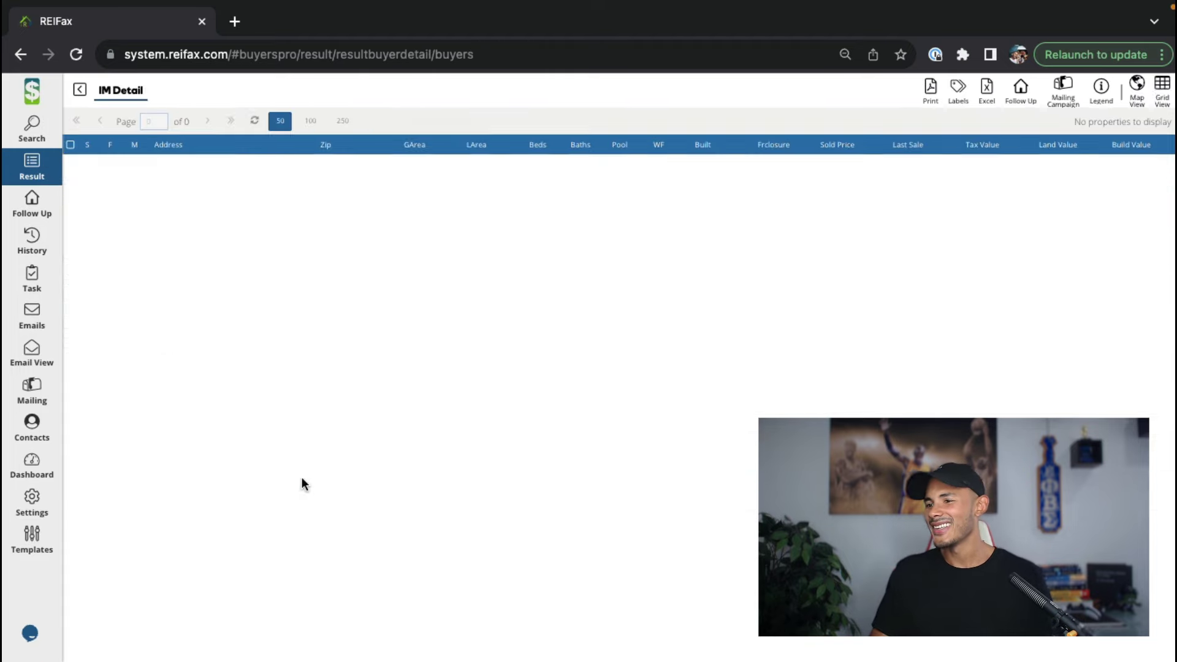
left_click(70, 166)
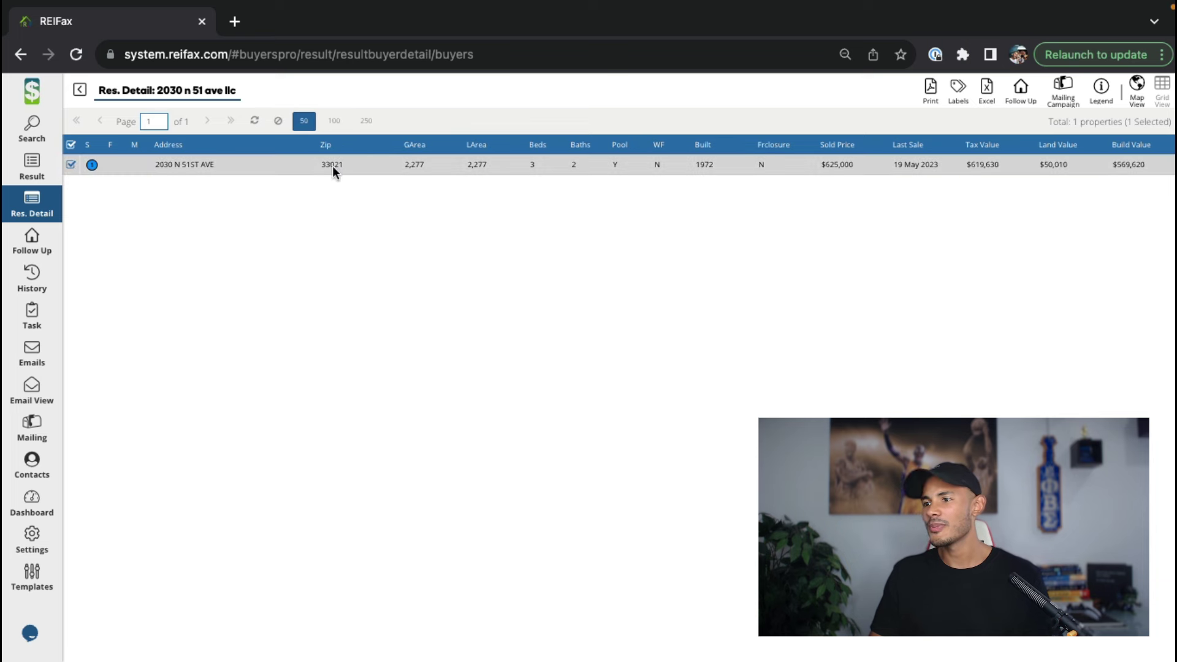
left_click(1010, 91)
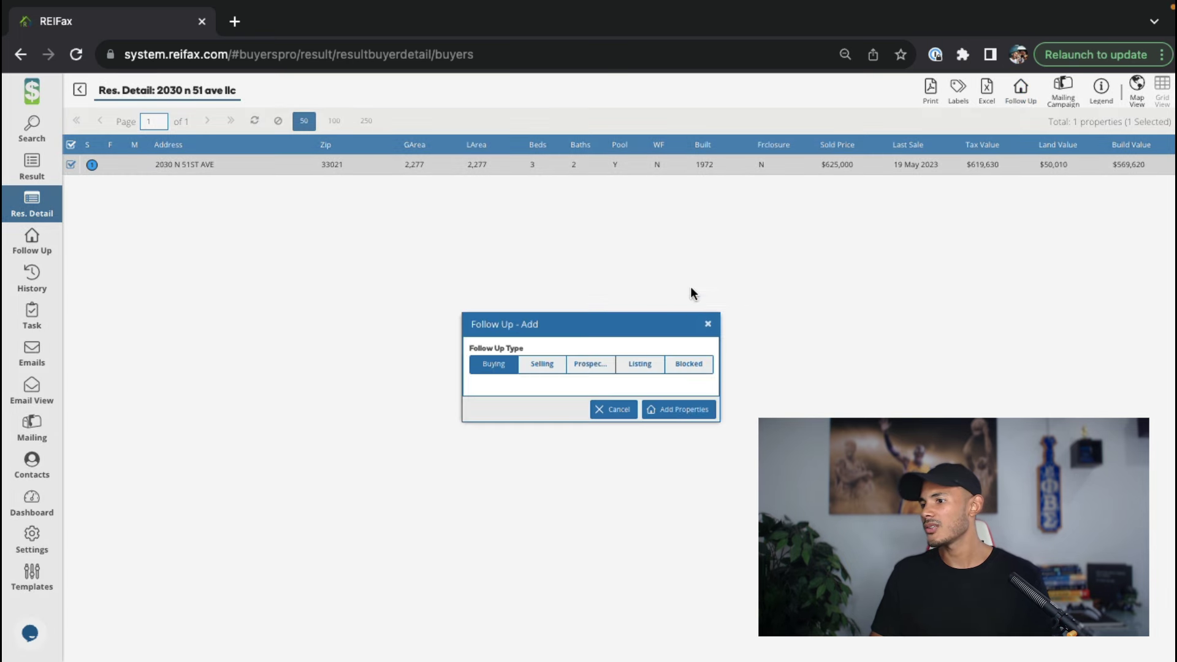
left_click(542, 364)
left_click(685, 410)
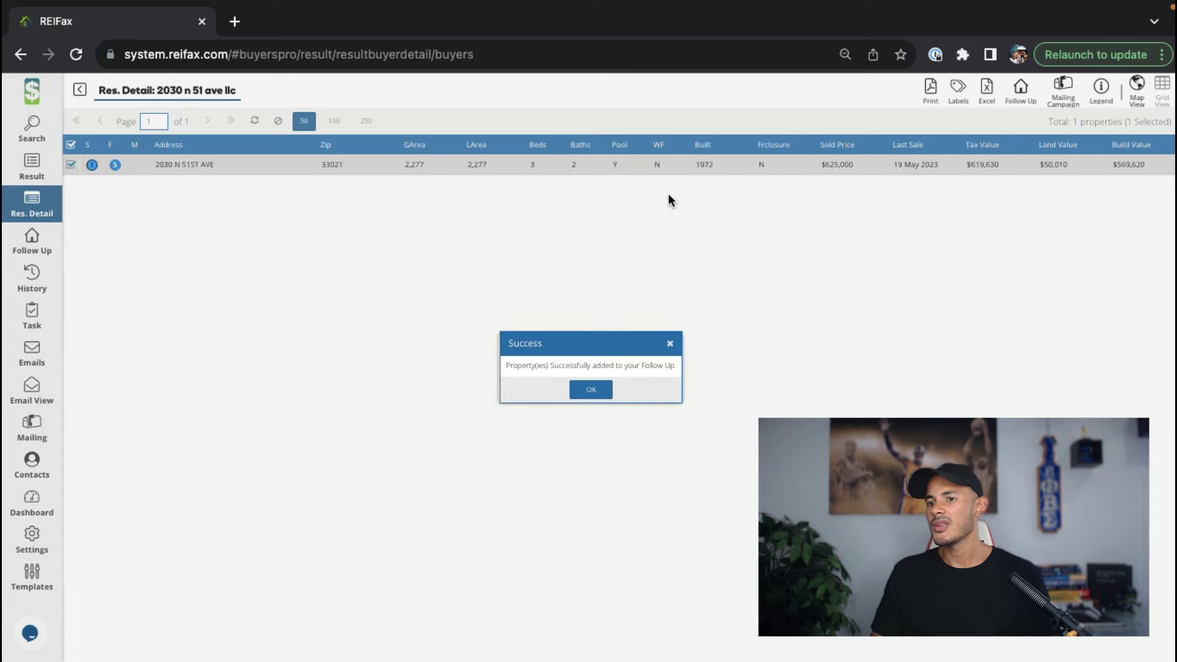
left_click(593, 389)
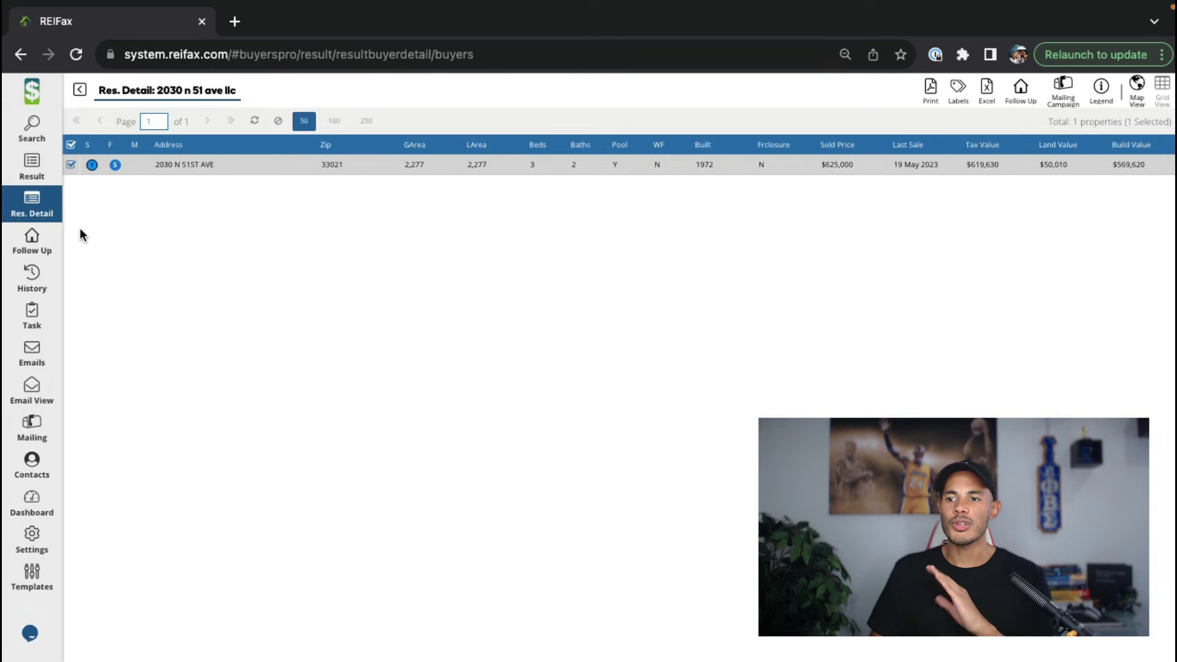
- Reset the Follow Up list filters and filter by Type Selling
left_click(48, 253)
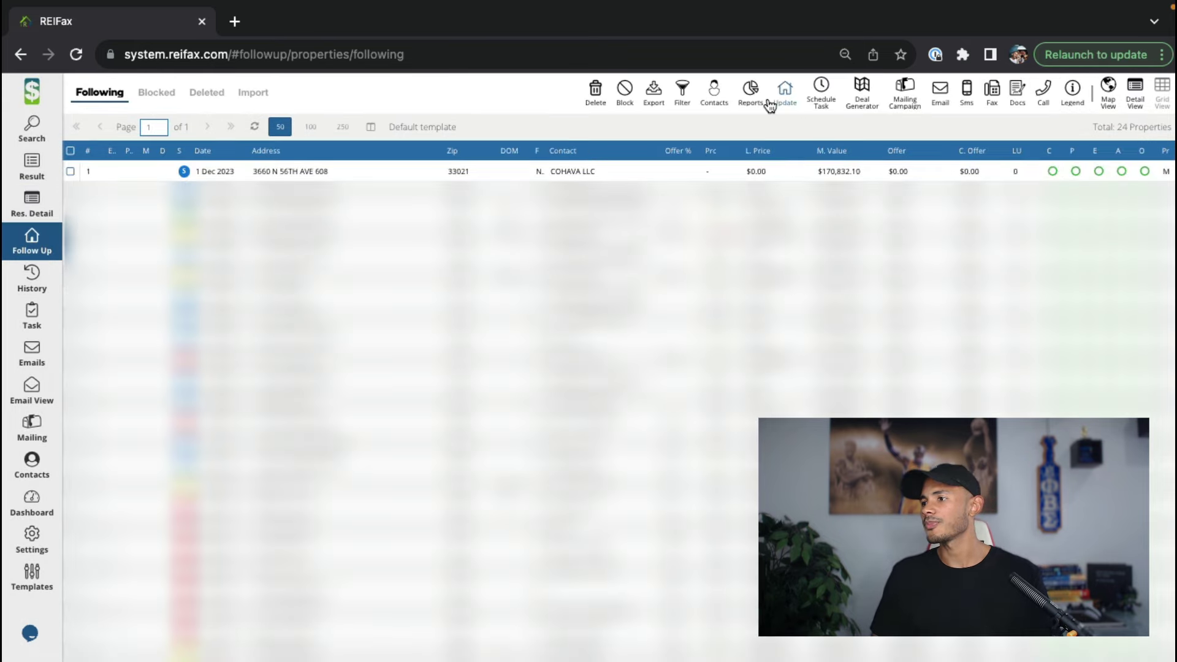
left_click(681, 92)
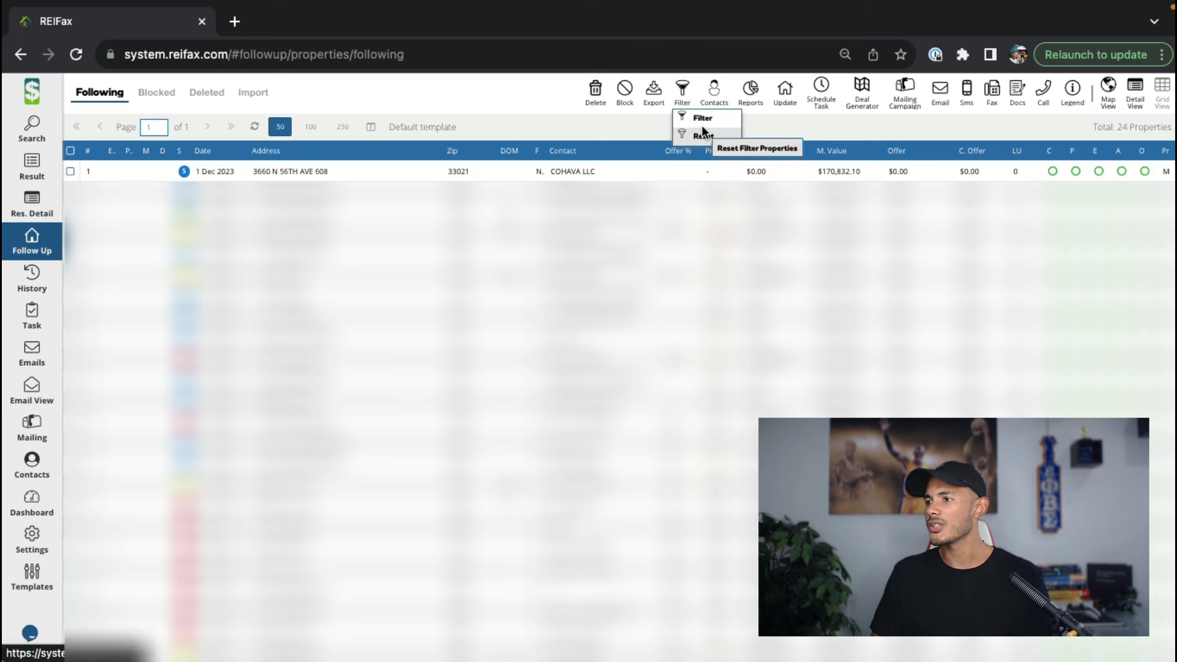
left_click(703, 135)
left_click(682, 97)
left_click(700, 119)
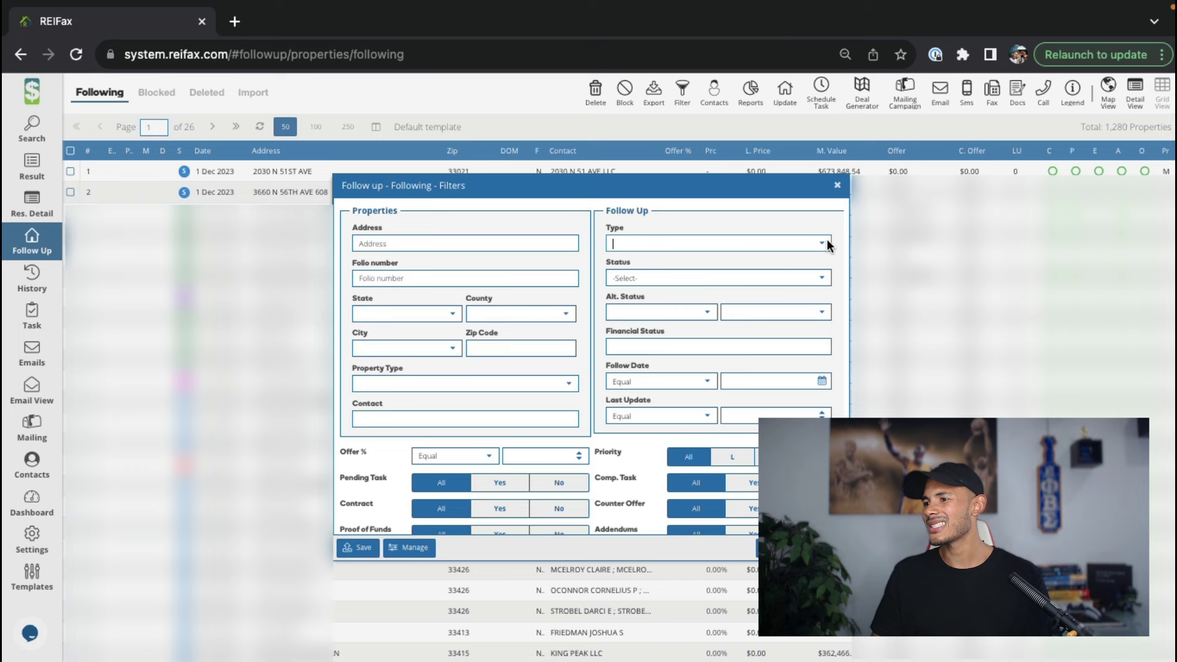
left_click(828, 244)
left_click(701, 299)
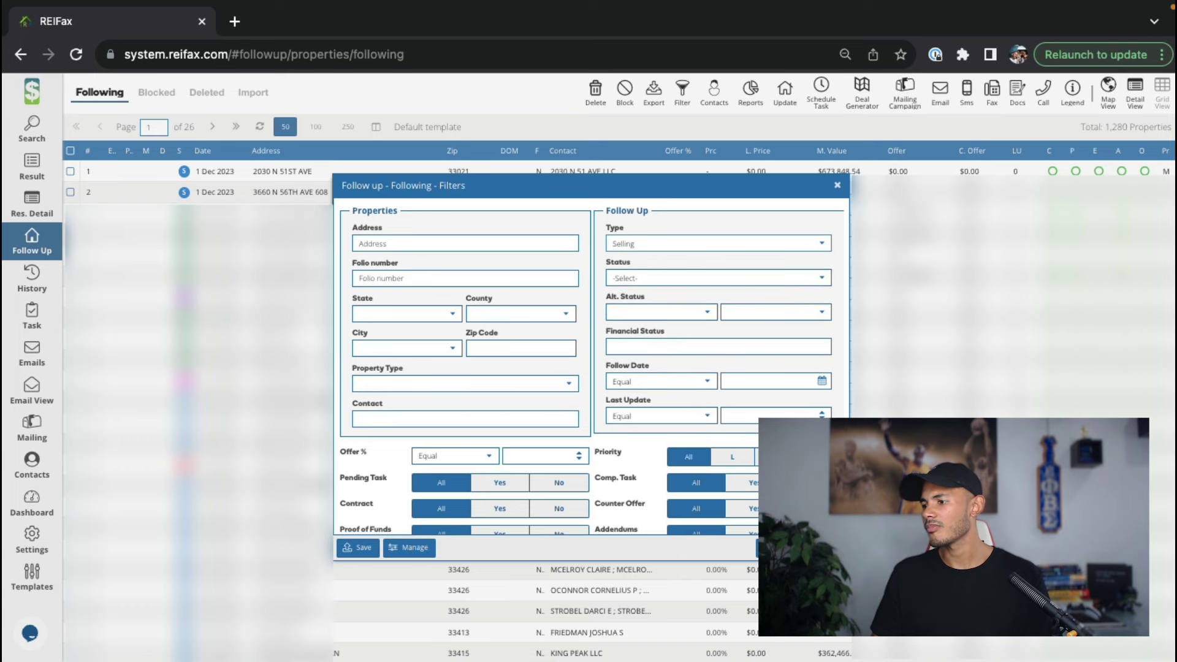
left_click(800, 546)
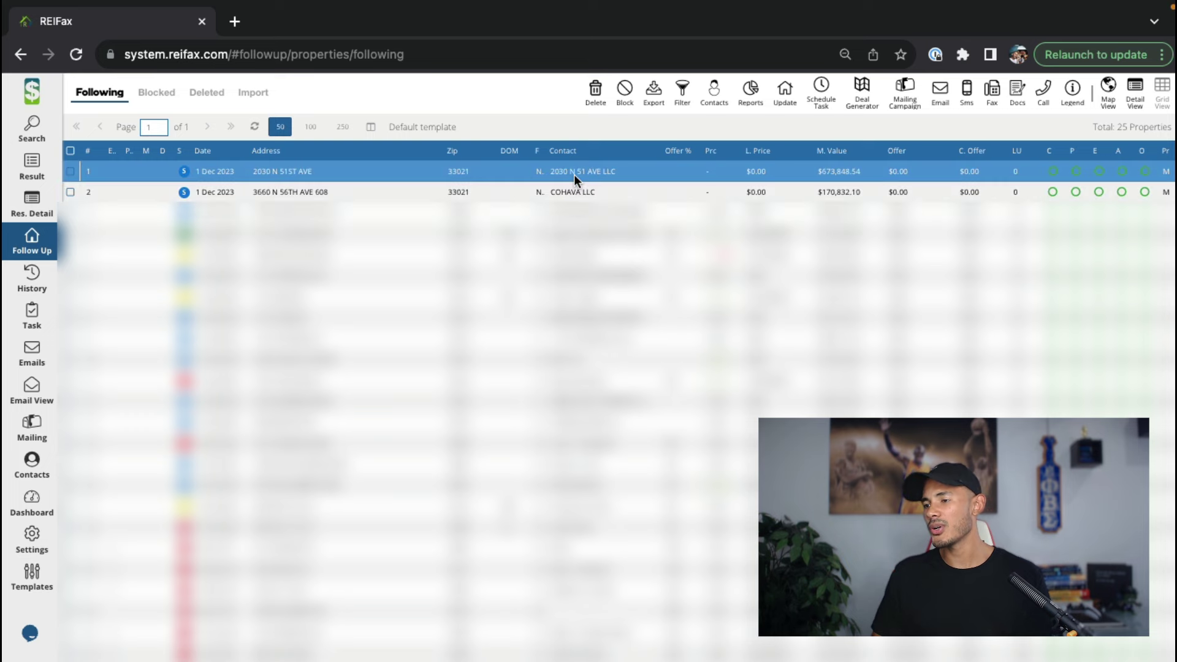
left_click(72, 151)
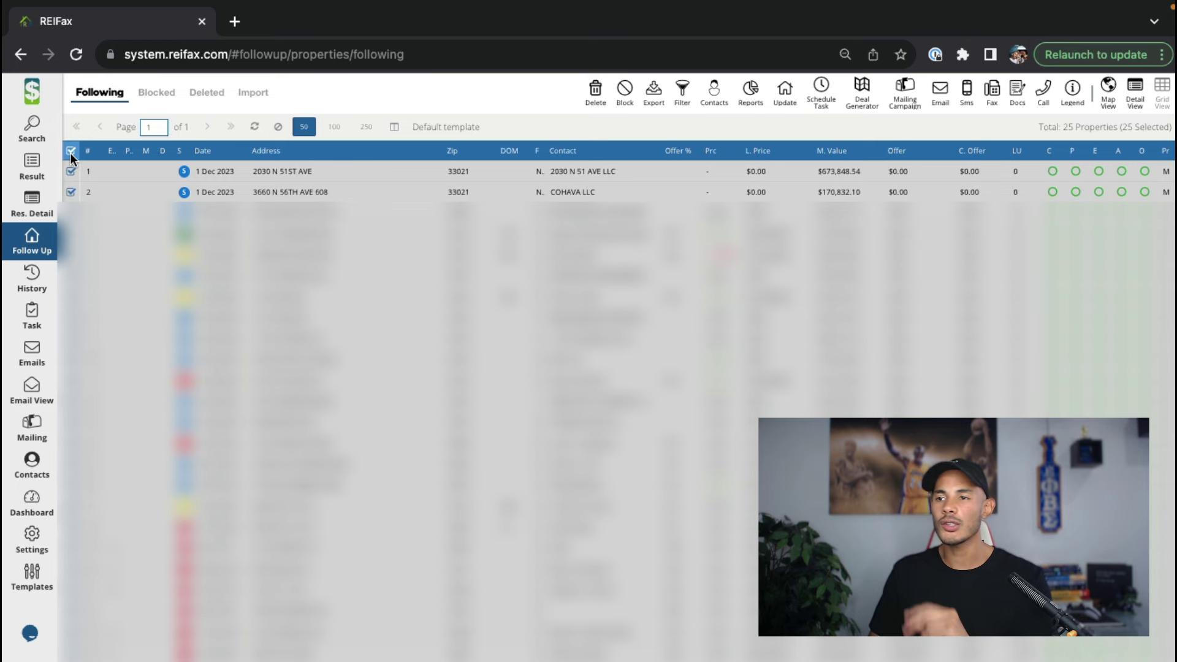
left_click(70, 151)
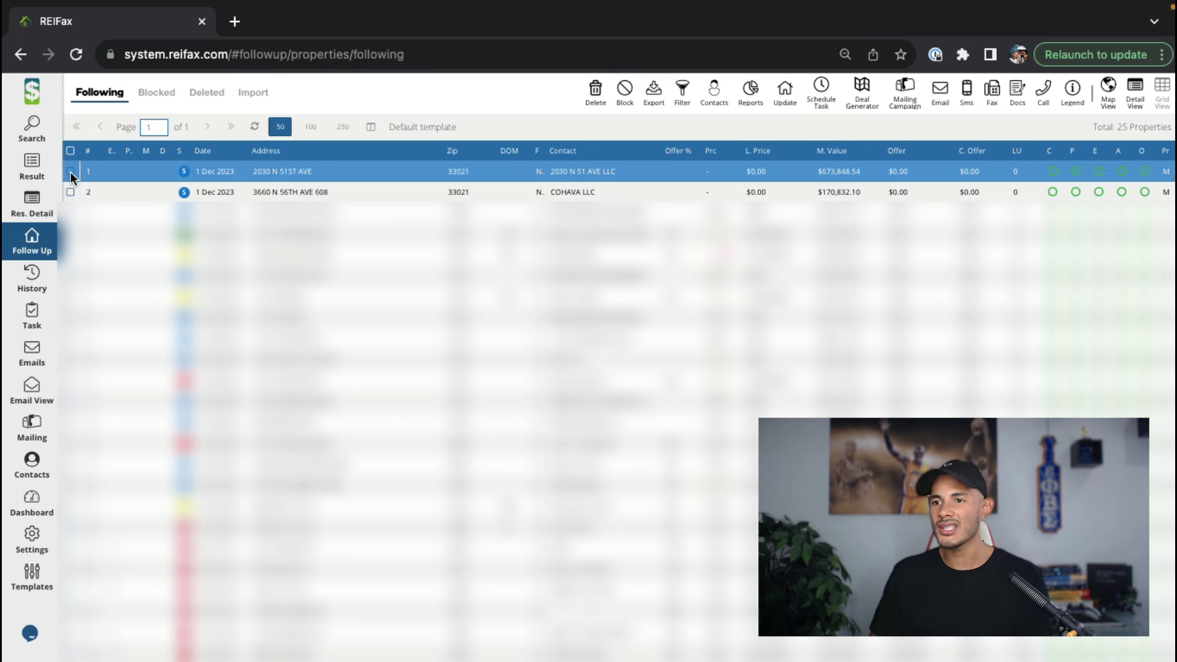
left_click(70, 172)
left_click(719, 95)
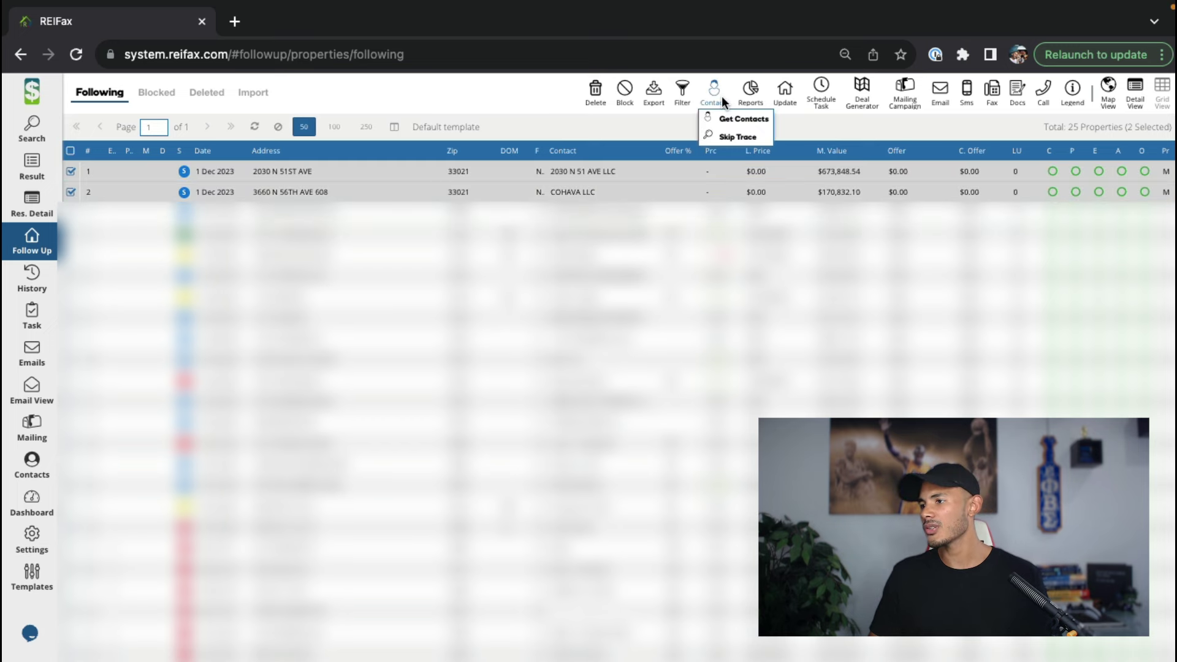
left_click(726, 134)
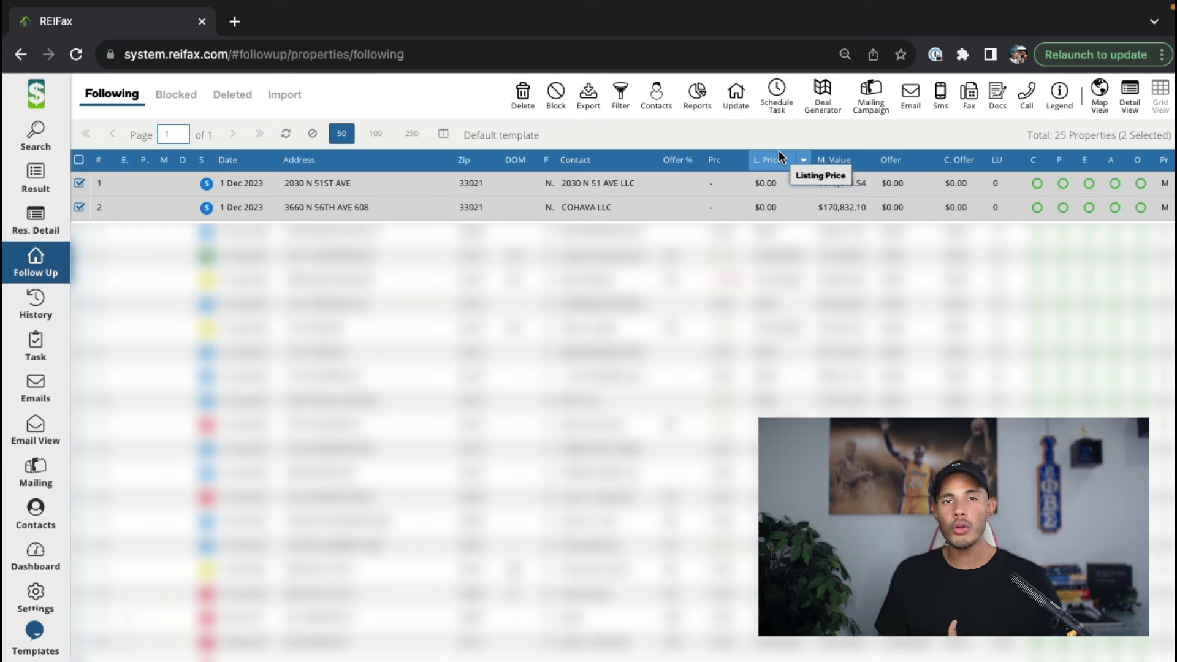
left_click(602, 182)
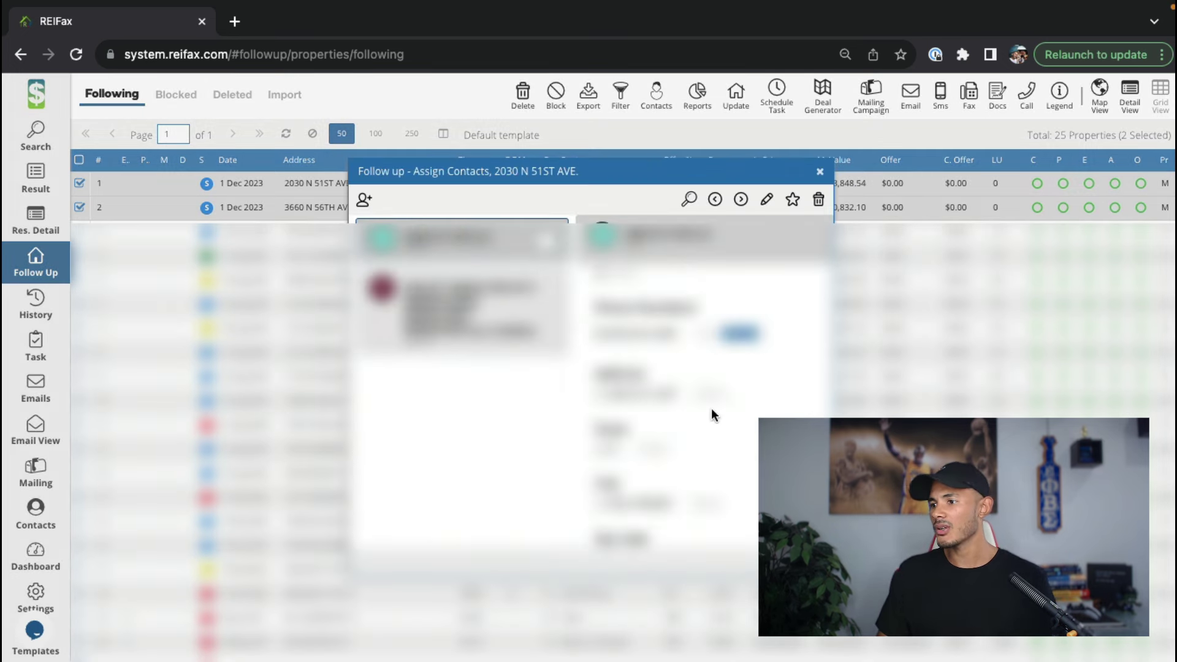
left_click(818, 174)
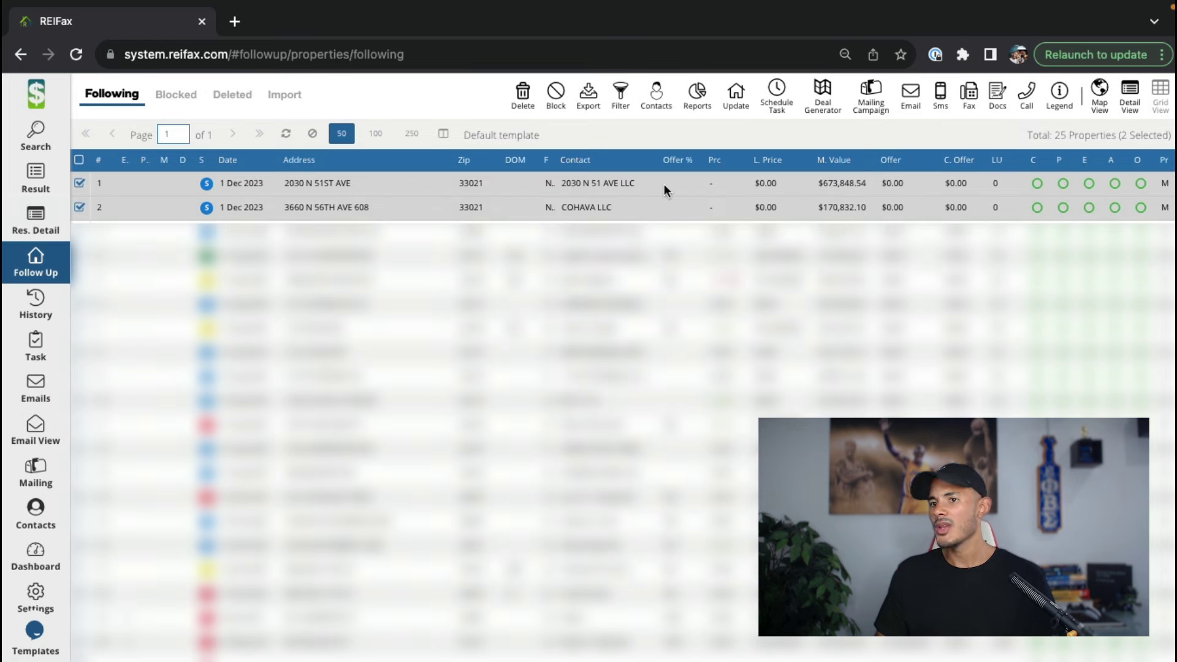
left_click(79, 160)
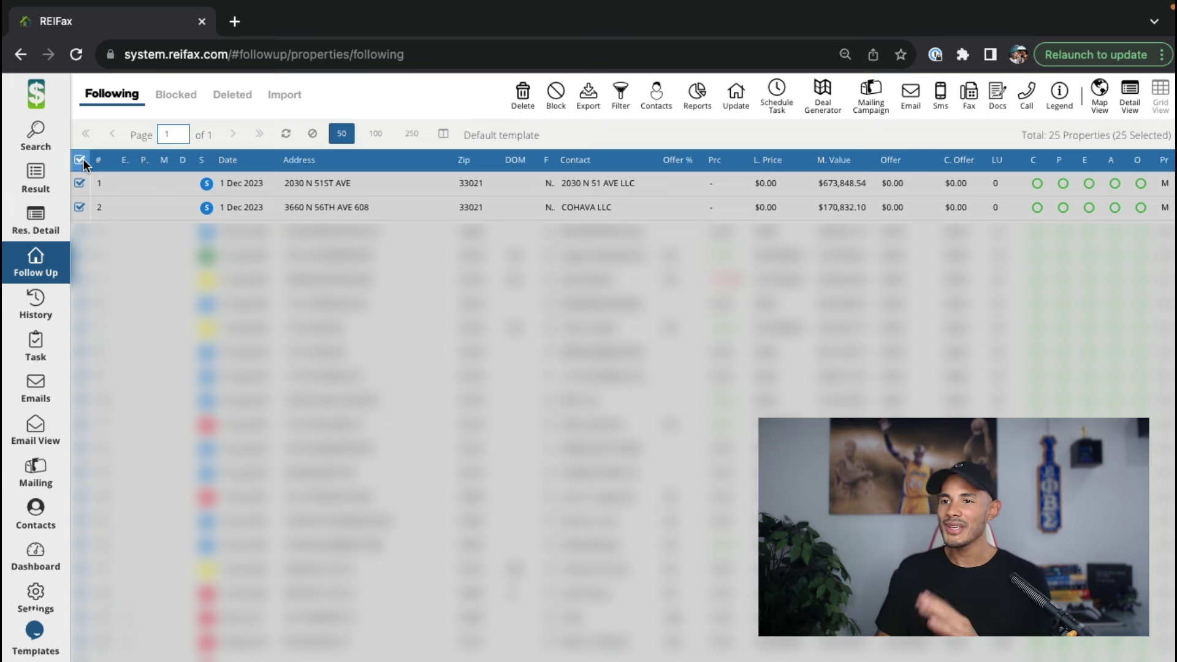
left_click(81, 159)
left_click(79, 182)
left_click(79, 207)
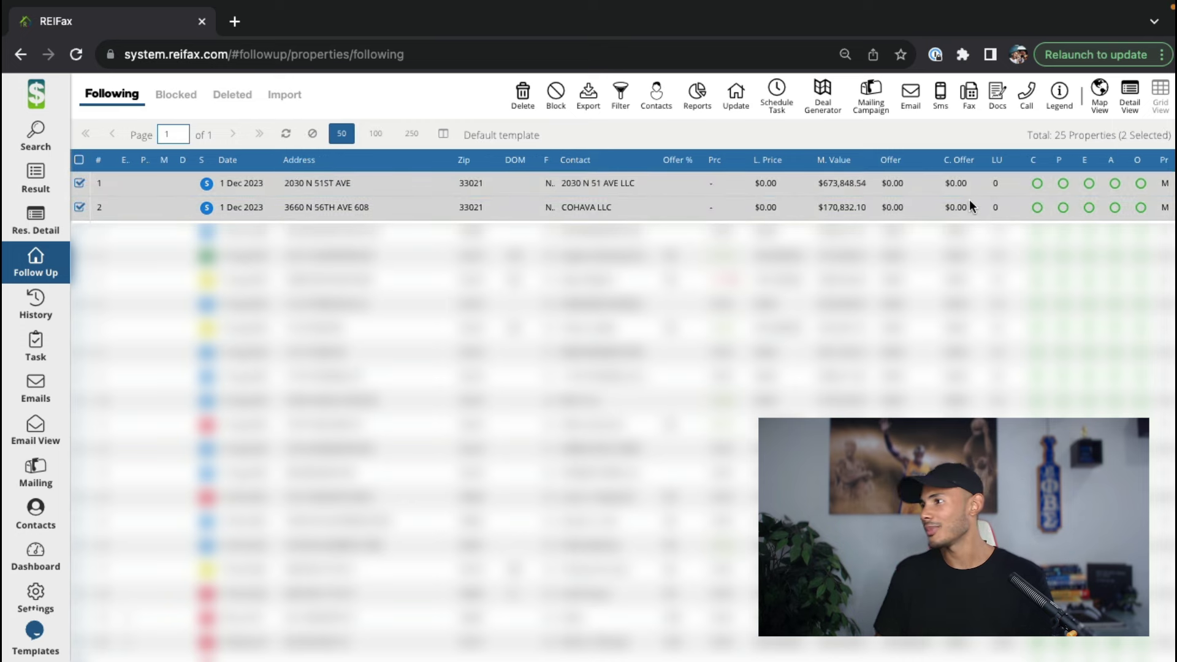
left_click(1019, 97)
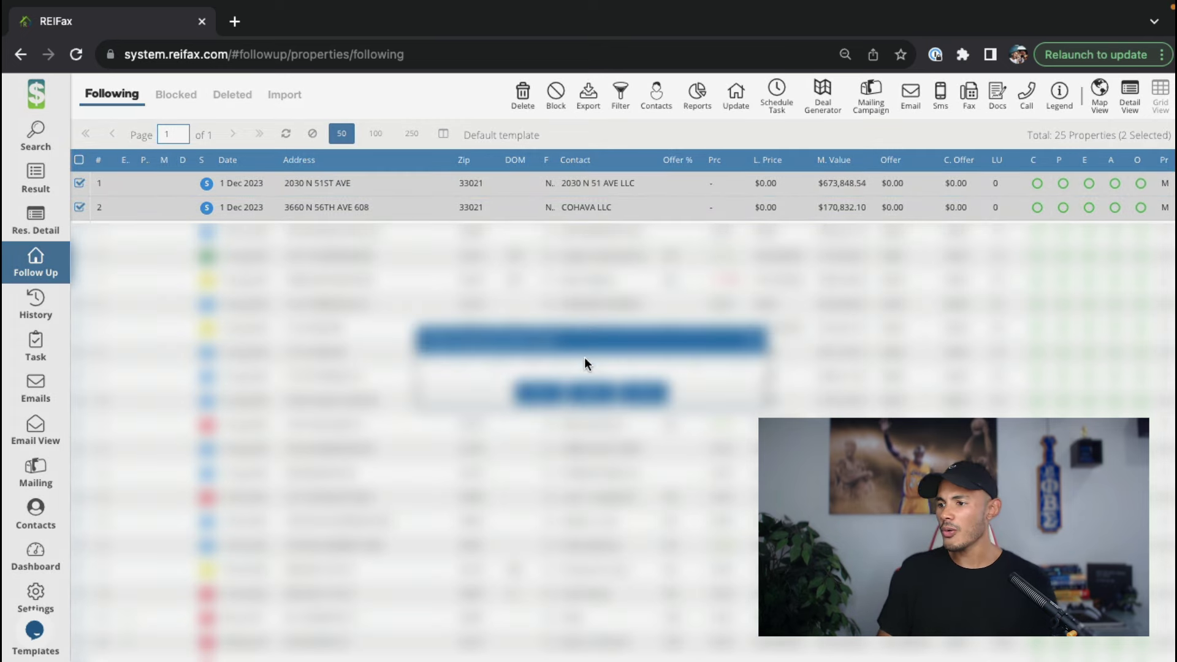
- Confirm the call prompt to reach the Plivo screen with Principal and Cash Buyer script settings
left_click(541, 393)
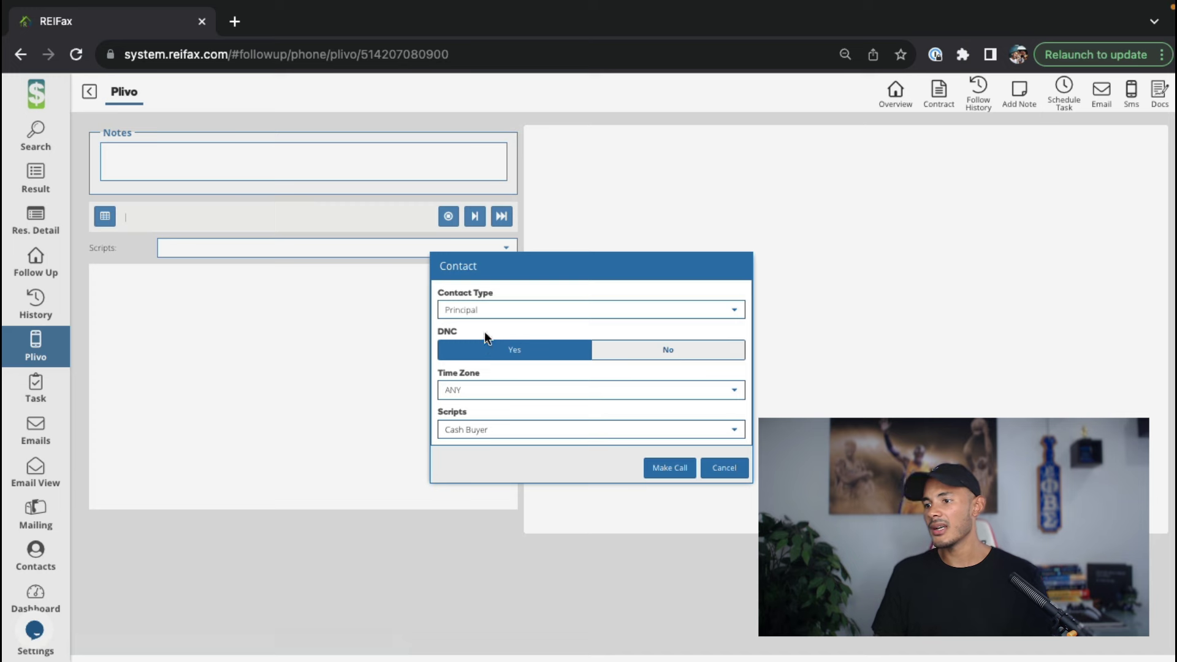